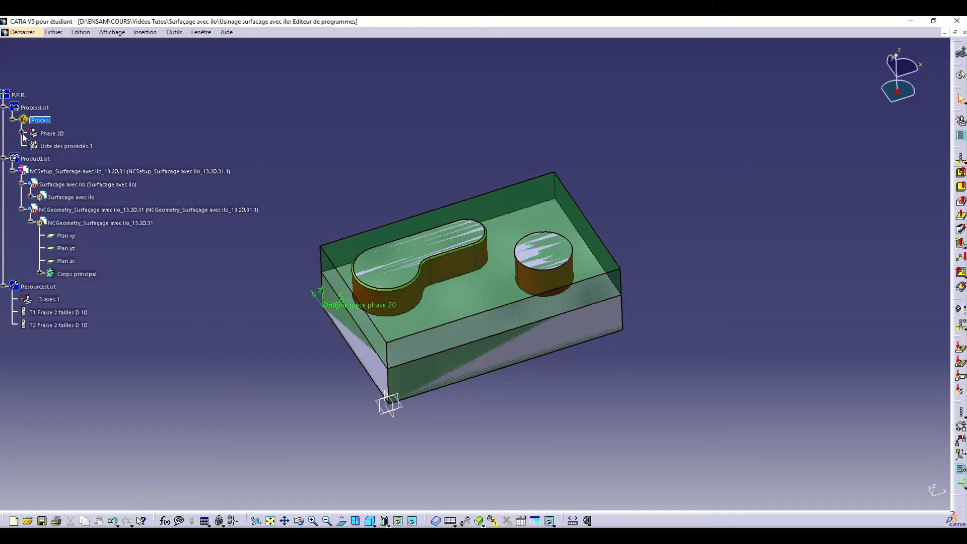
- Review the Phase 20 machining setup, including its machine, part origin and assigned geometry, against the part
{"action": "double_click", "coordinate": [50, 134]}
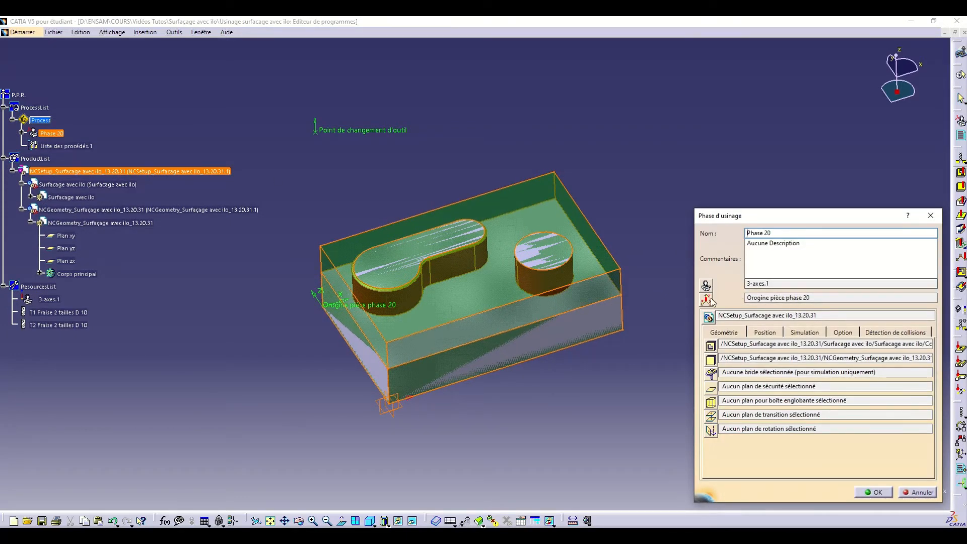
{"action": "middle_click_drag", "start_coordinate": [335, 354], "coordinate": [494, 339]}
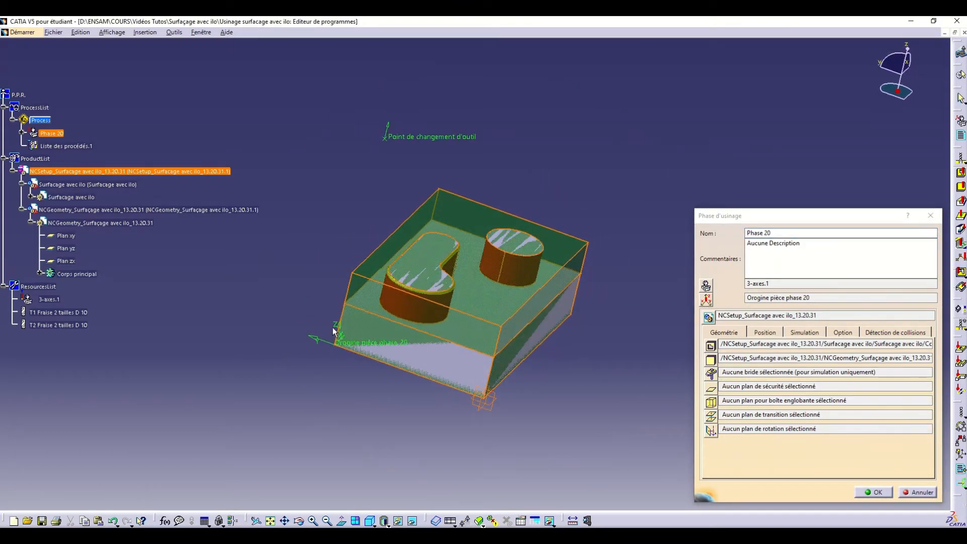
{"action": "middle_click_drag", "start_coordinate": [401, 327], "coordinate": [353, 372]}
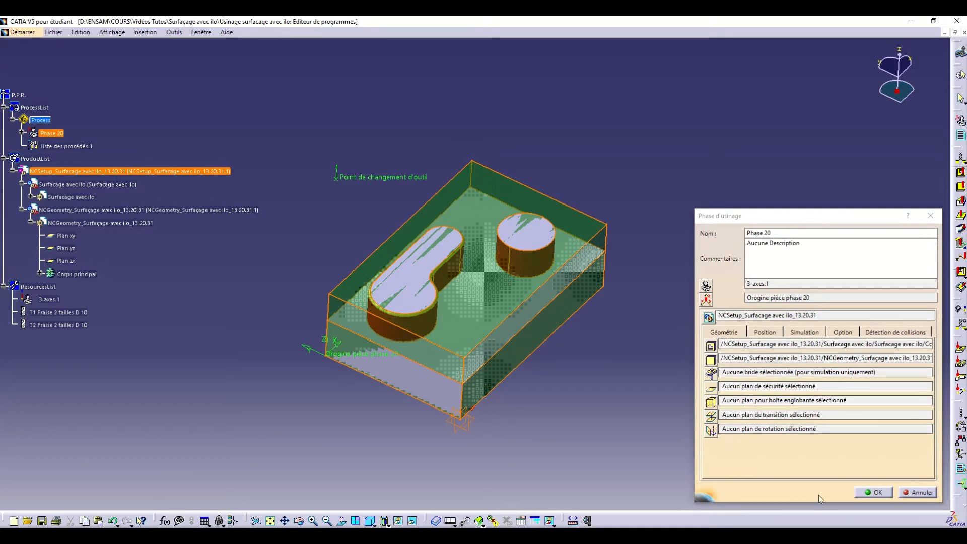
{"action": "left_click", "coordinate": [871, 493]}
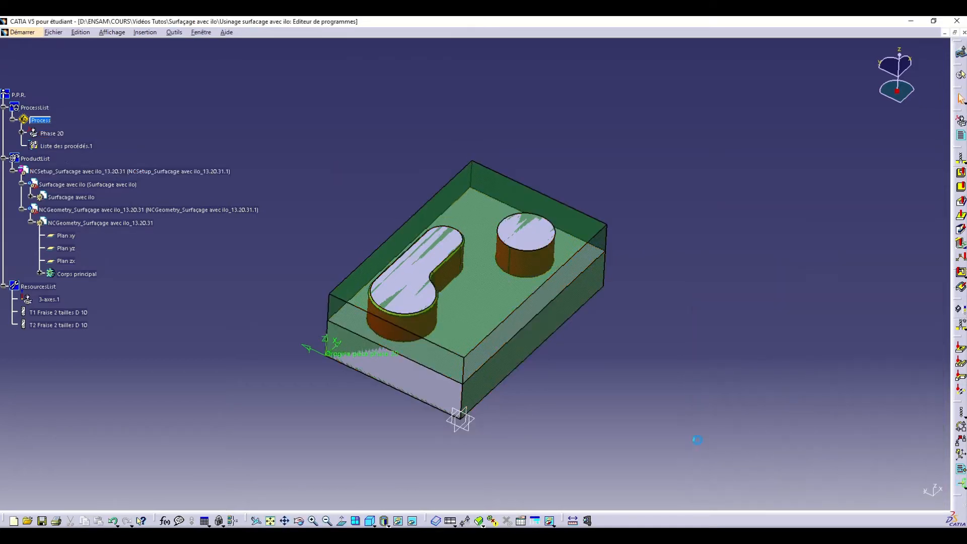
{"action": "middle_click_drag", "start_coordinate": [715, 386], "coordinate": [579, 211]}
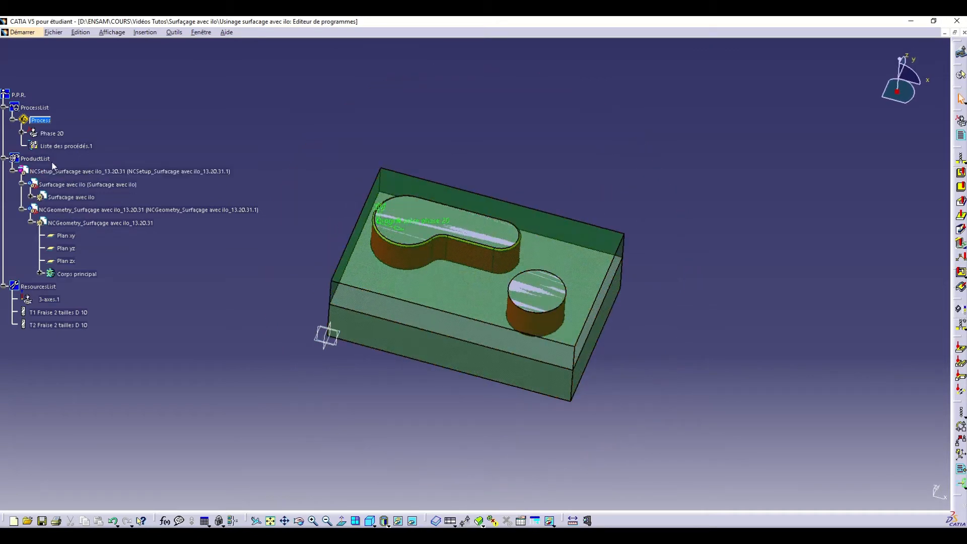
- Insert a pocketing operation (Usinage de poche) in the Phase 20 manufacturing program and set its style to closed pocket (Poche fermée)
{"action": "left_click", "coordinate": [23, 133]}
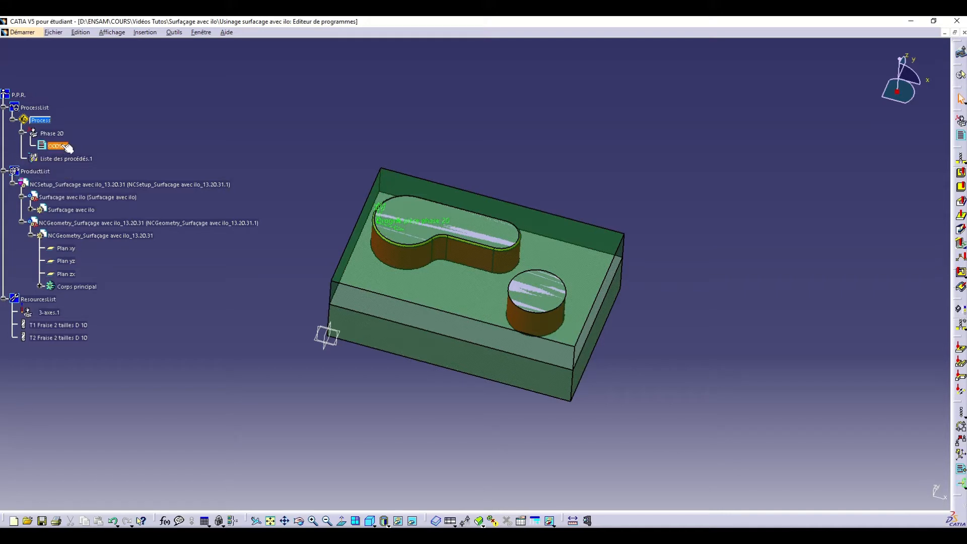
{"action": "left_click", "coordinate": [66, 146]}
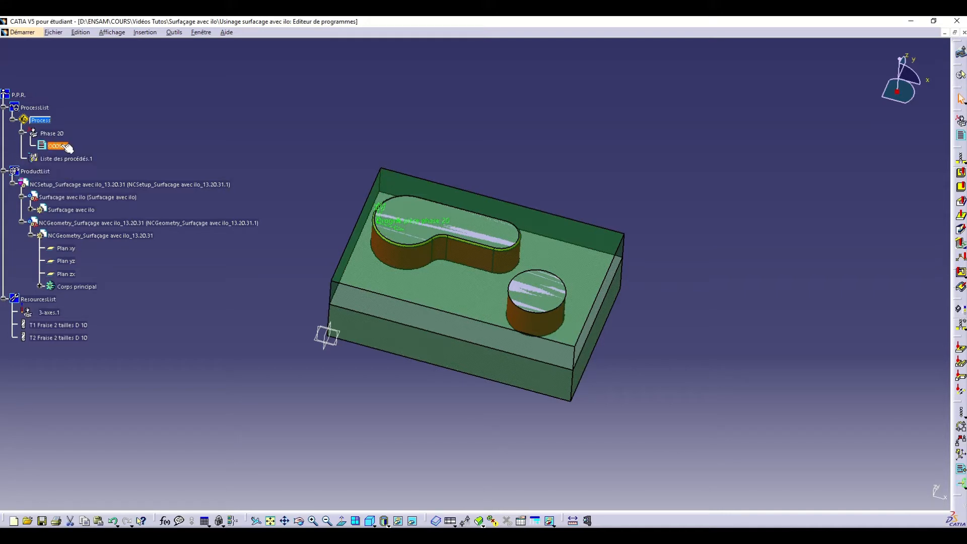
{"action": "left_click", "coordinate": [962, 174]}
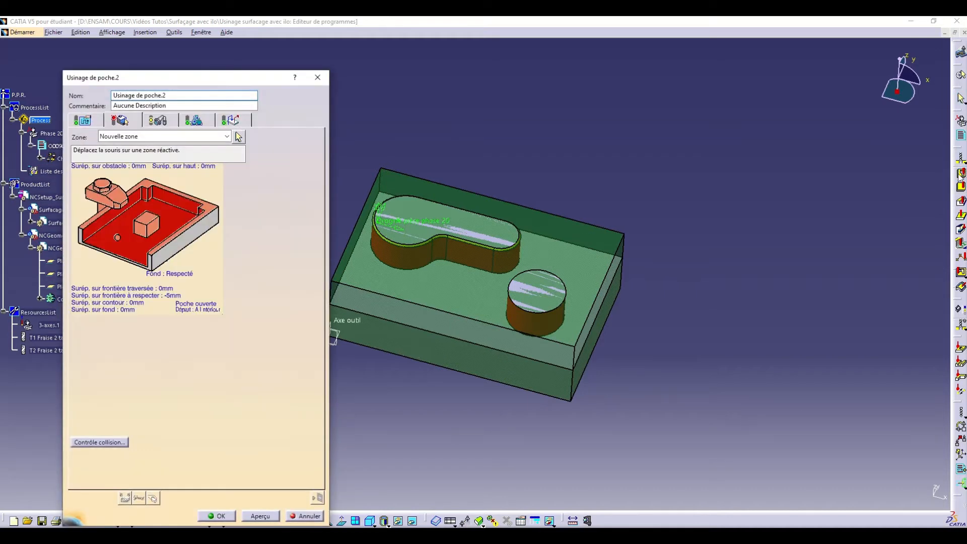
{"action": "left_click_drag", "start_coordinate": [241, 83], "coordinate": [864, 57]}
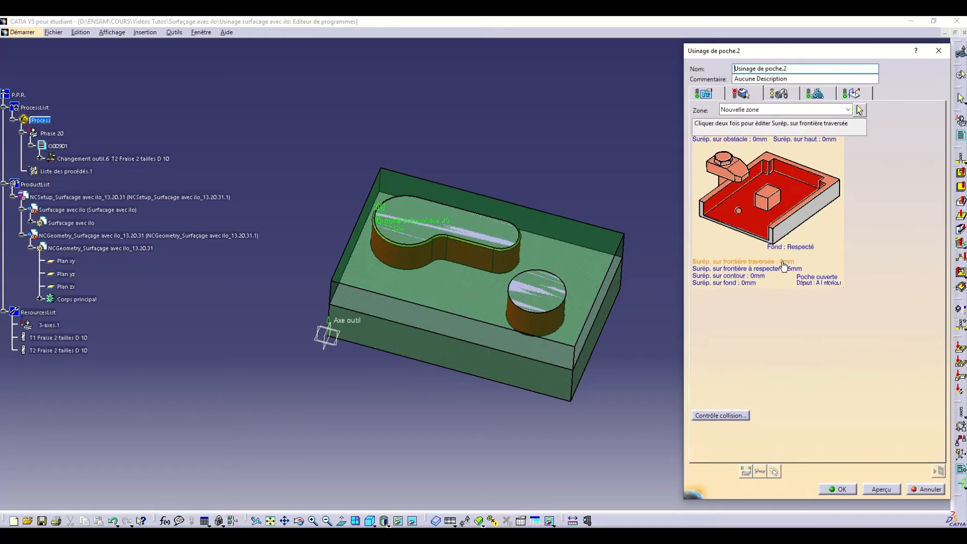
{"action": "left_click", "coordinate": [810, 276]}
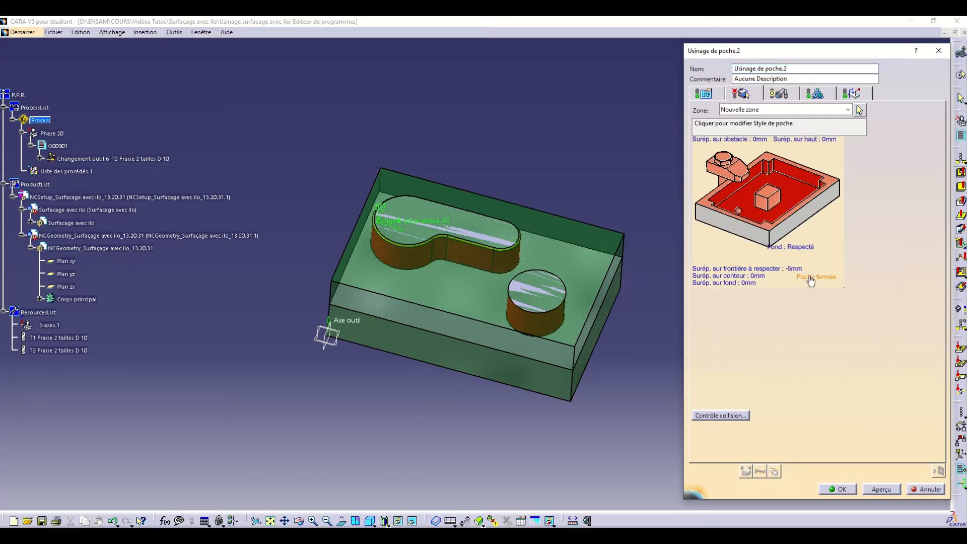
- Hide the stock body (Corps principal) and select the four upper edges of the base plate as the pocket's guide contour
{"action": "left_click", "coordinate": [732, 191]}
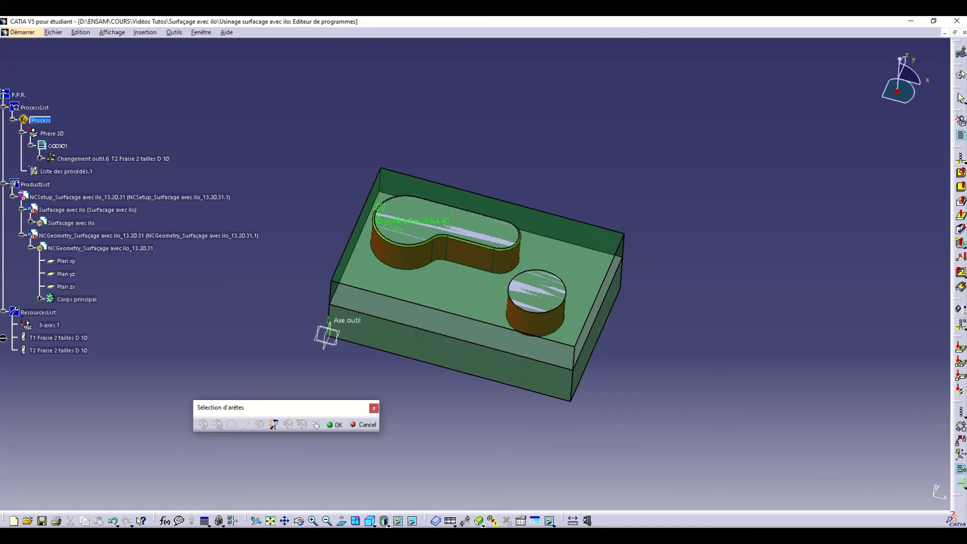
{"action": "right_click", "coordinate": [64, 299]}
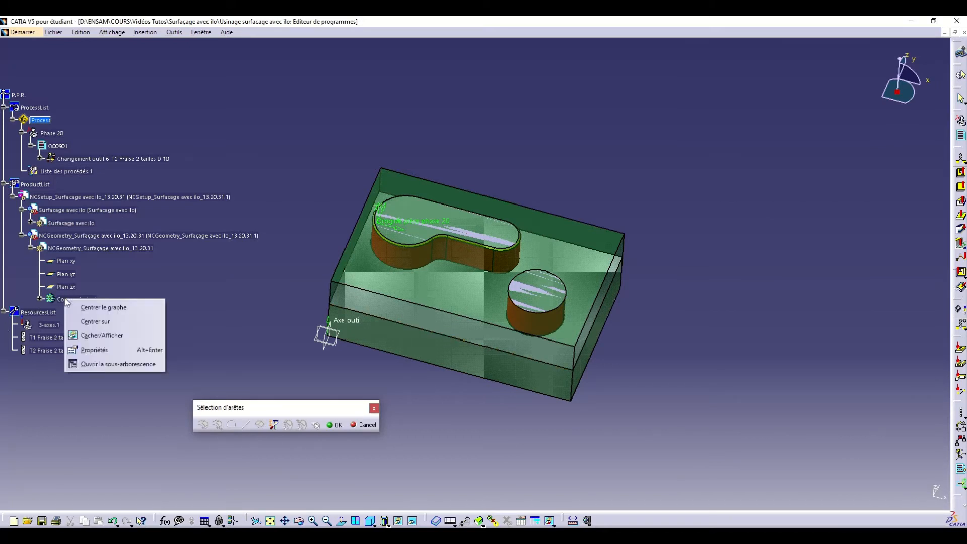
{"action": "left_click", "coordinate": [98, 335]}
{"action": "left_click", "coordinate": [464, 340]}
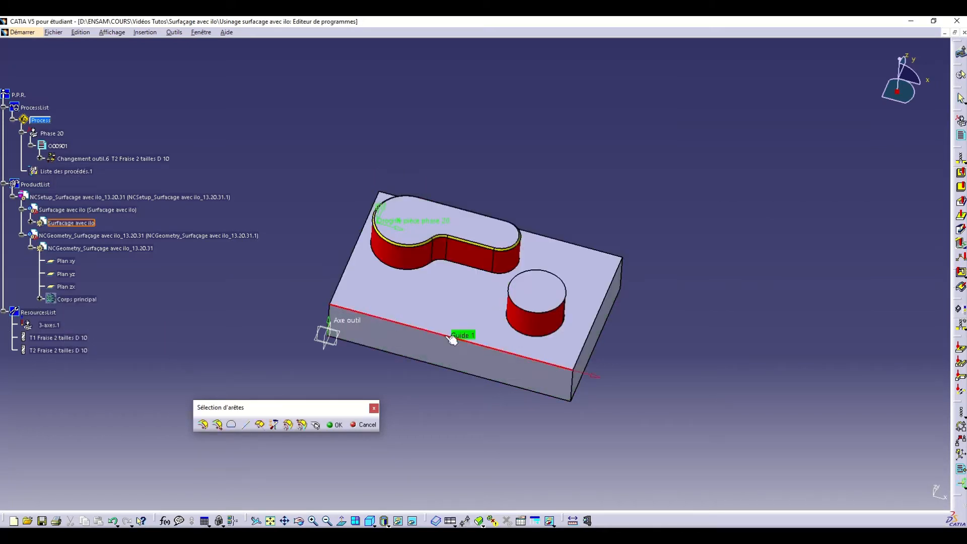
{"action": "left_click", "coordinate": [341, 279]}
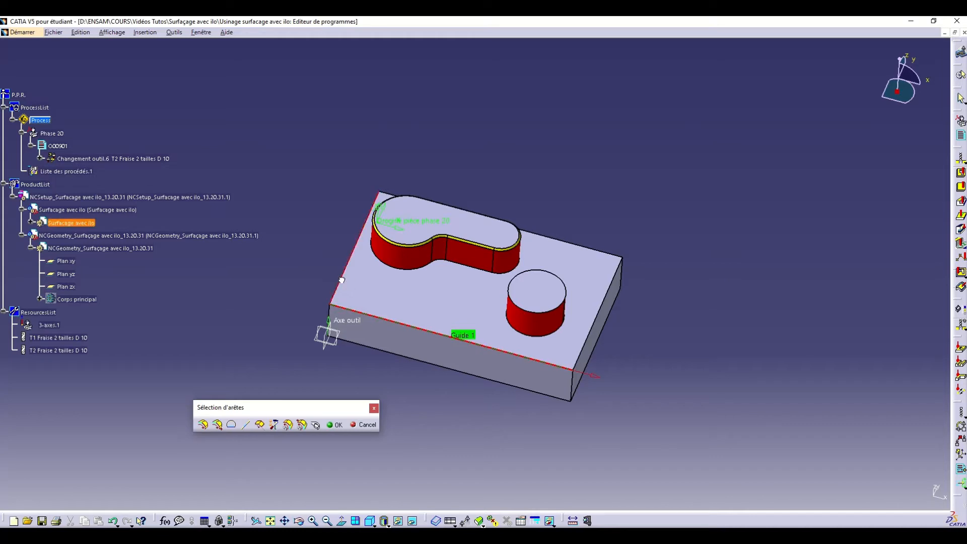
{"action": "left_click", "coordinate": [578, 245]}
{"action": "left_click", "coordinate": [620, 285]}
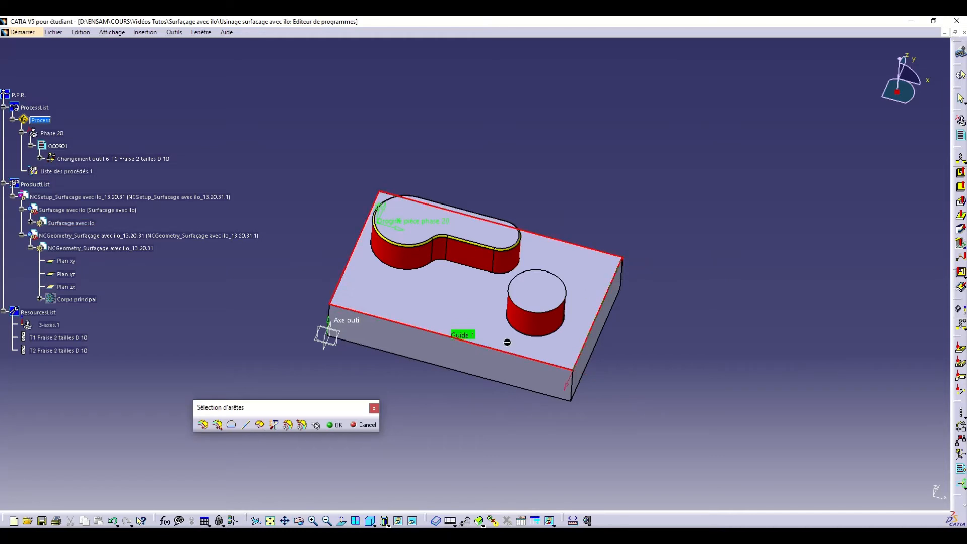
{"action": "left_click", "coordinate": [339, 426]}
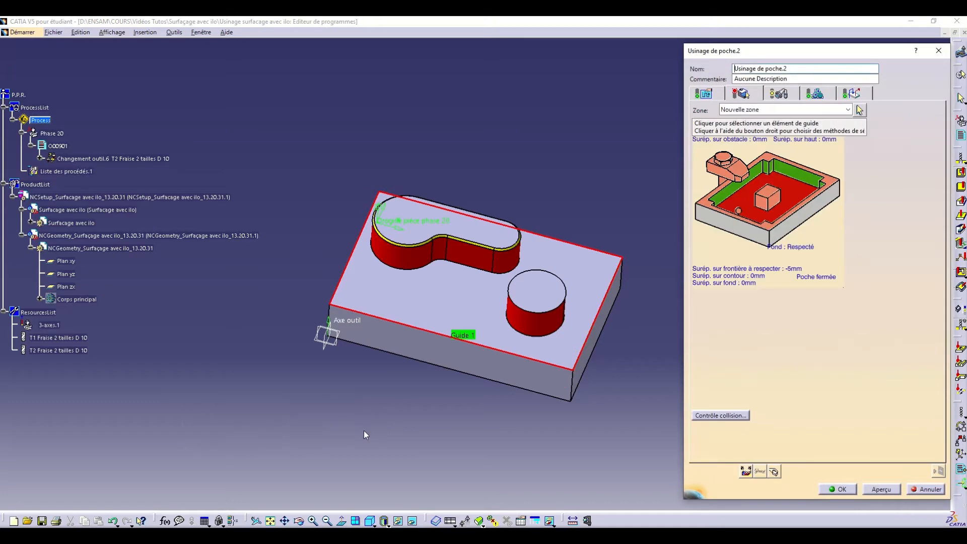
- Define the elongated boss as the pocket's first island by selecting its complete upper contour
{"action": "left_click", "coordinate": [768, 200]}
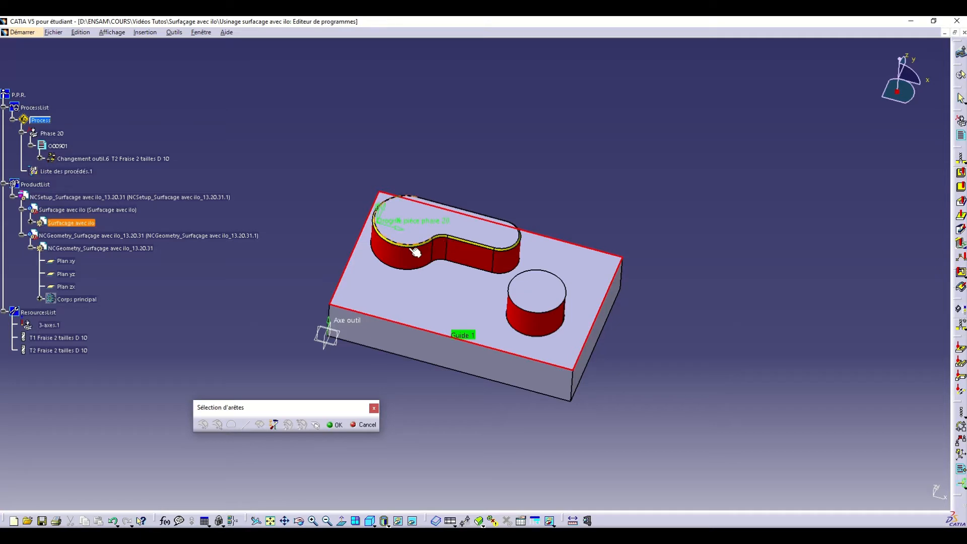
{"action": "middle_click_drag", "start_coordinate": [440, 172], "coordinate": [415, 440]}
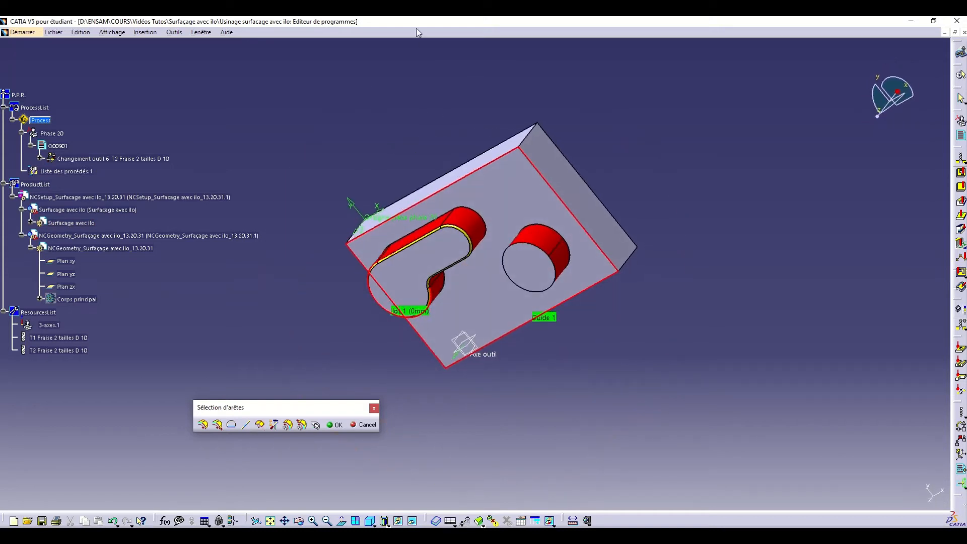
{"action": "middle_click_drag", "start_coordinate": [416, 76], "coordinate": [549, 212]}
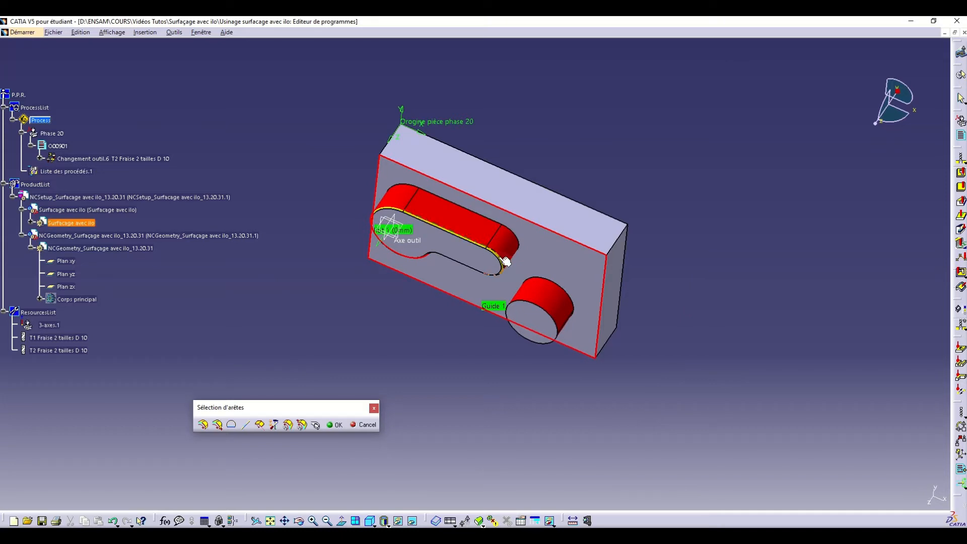
{"action": "middle_click_drag", "start_coordinate": [472, 274], "coordinate": [520, 109]}
{"action": "middle_click_drag", "start_coordinate": [442, 277], "coordinate": [479, 182]}
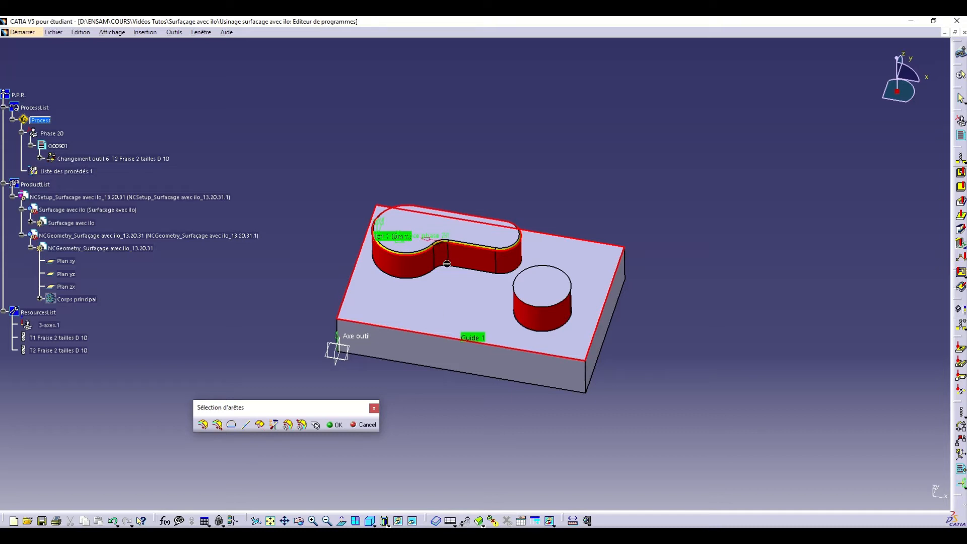
{"action": "scroll", "coordinate": [455, 220], "scroll_direction": "down", "scroll_amount": 3}
{"action": "scroll", "coordinate": [454, 225], "scroll_direction": "up", "scroll_amount": 2}
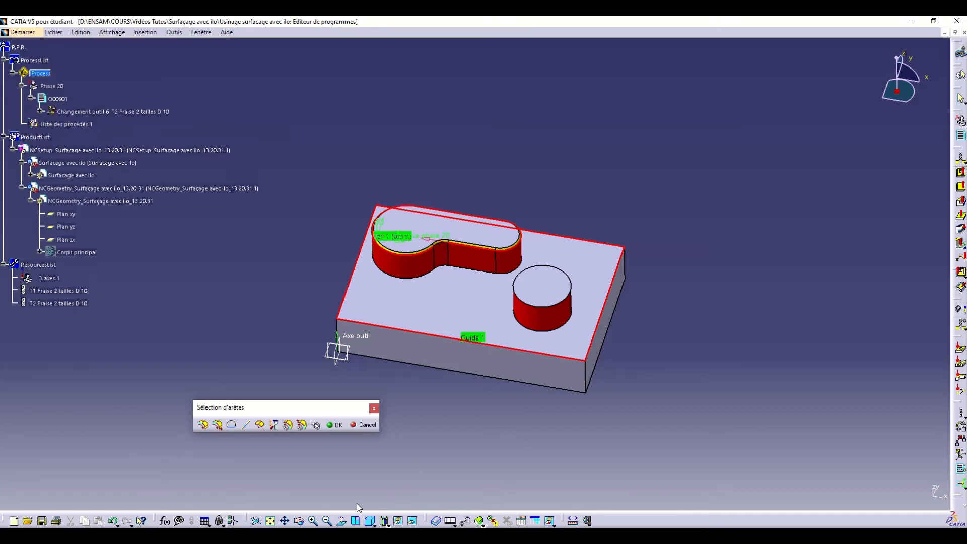
{"action": "left_click", "coordinate": [313, 520]}
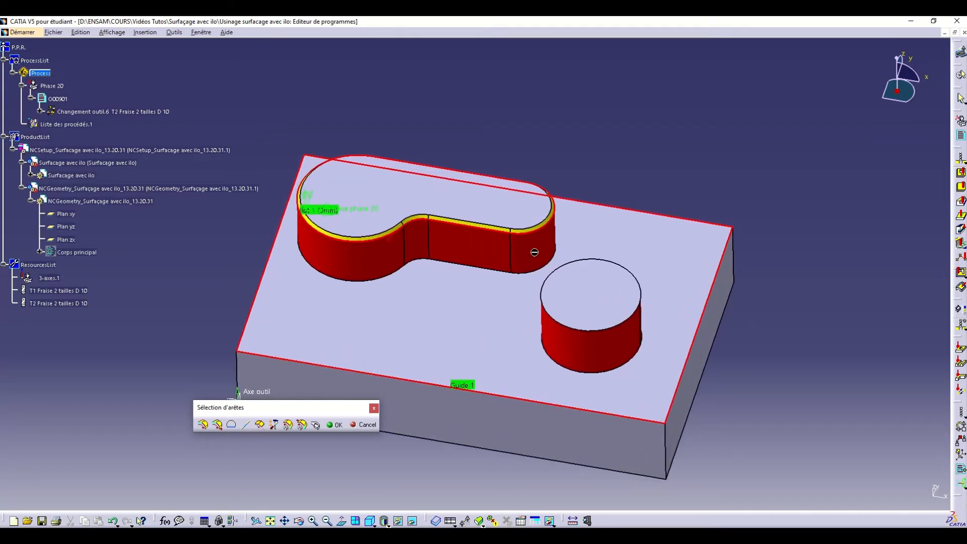
{"action": "left_click", "coordinate": [336, 425]}
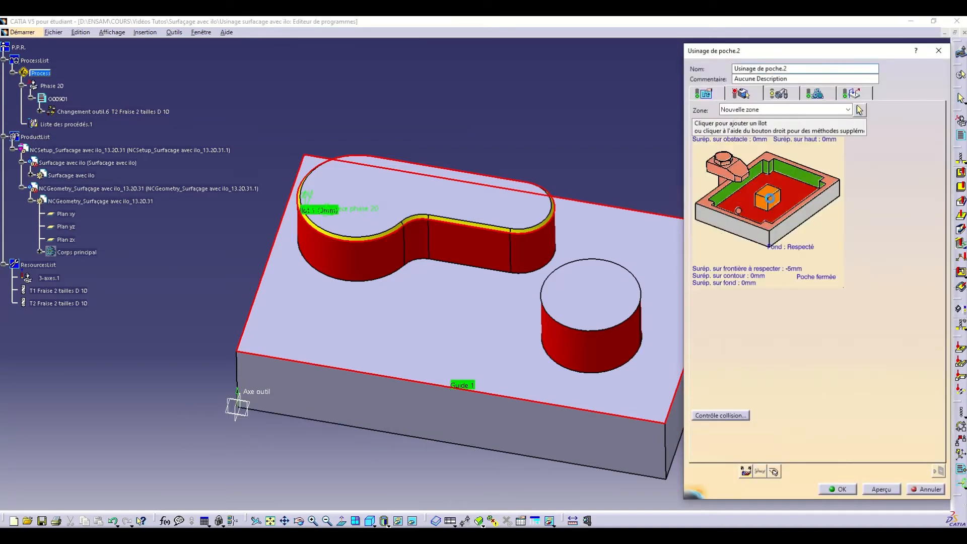
- Add the cylindrical boss as the pocket's second island using its upper circular edge
{"action": "left_click", "coordinate": [770, 198]}
{"action": "left_click", "coordinate": [616, 326]}
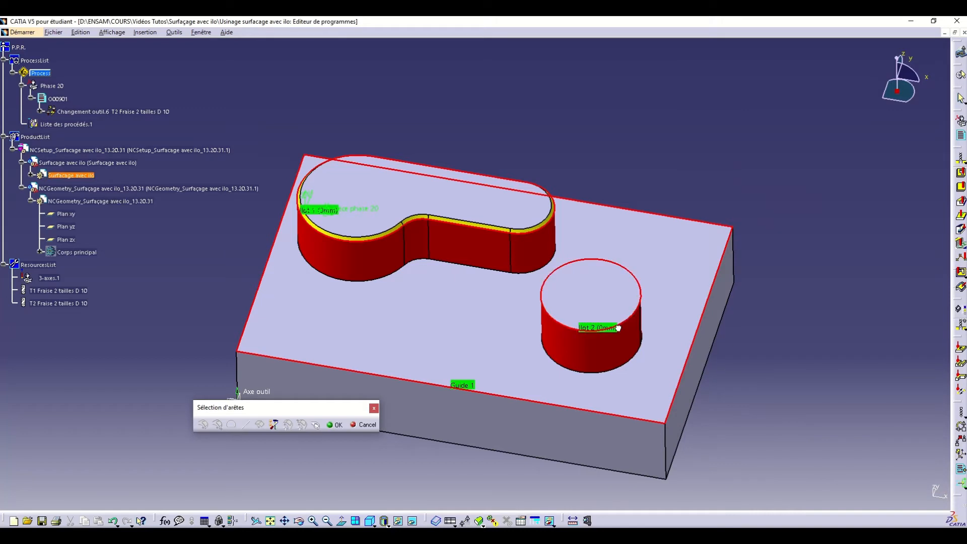
{"action": "left_click", "coordinate": [337, 425]}
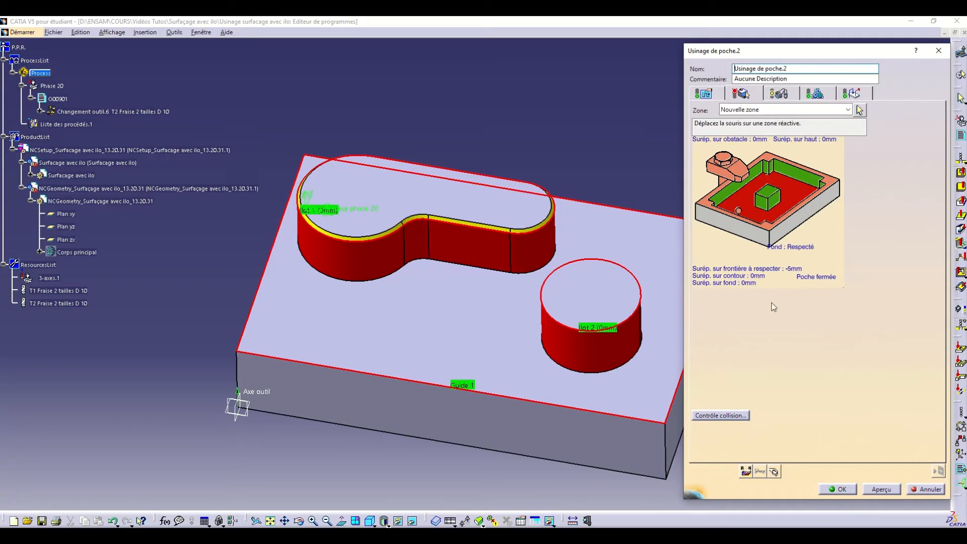
- Set the elongated boss's upper face as the pocket top and the plate face around the bosses as the pocket bottom
{"action": "left_click", "coordinate": [828, 185]}
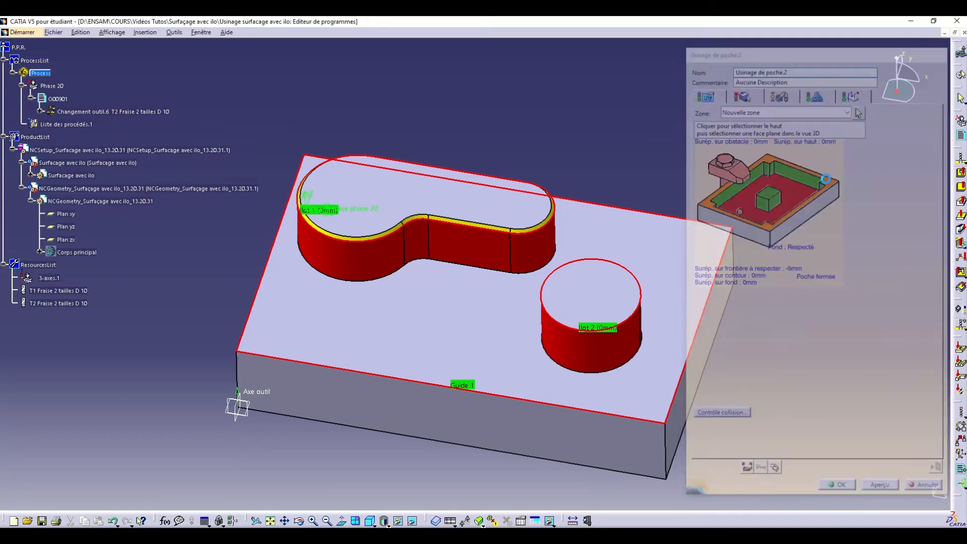
{"action": "left_click", "coordinate": [469, 200]}
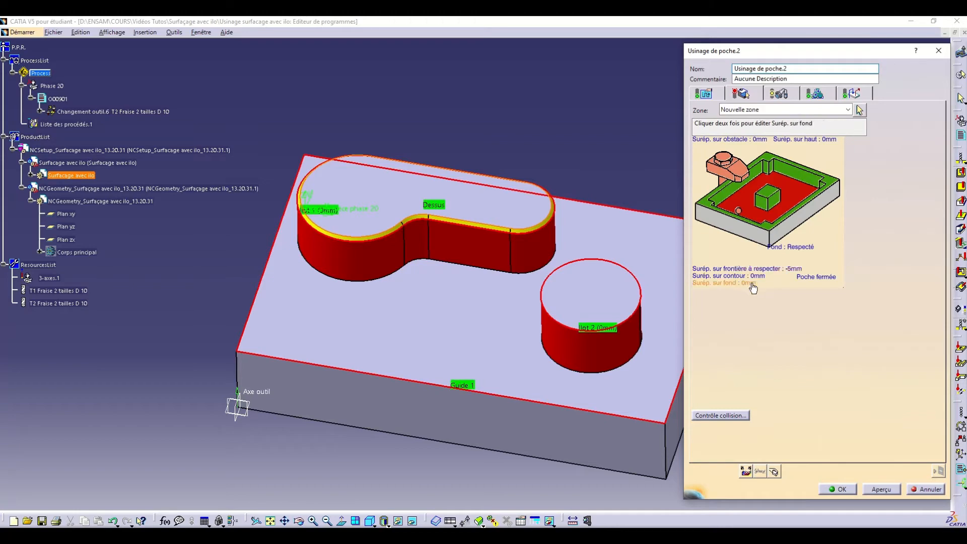
{"action": "left_click", "coordinate": [741, 203]}
{"action": "left_click", "coordinate": [607, 247]}
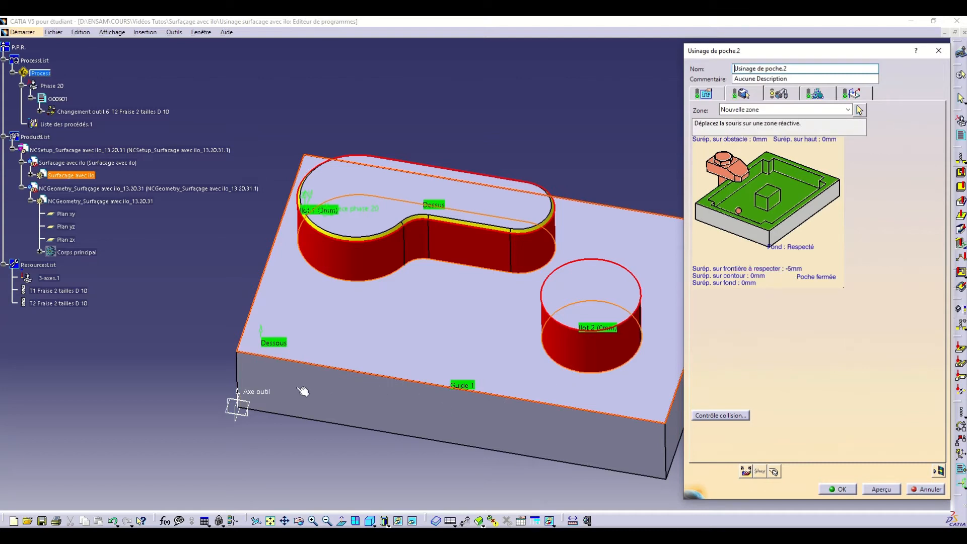
- Inspect the selected pocket geometry on the part and review the operation's tool, strategy, feed and speed, and macro settings
{"action": "middle_click_drag", "start_coordinate": [255, 282], "coordinate": [298, 309]}
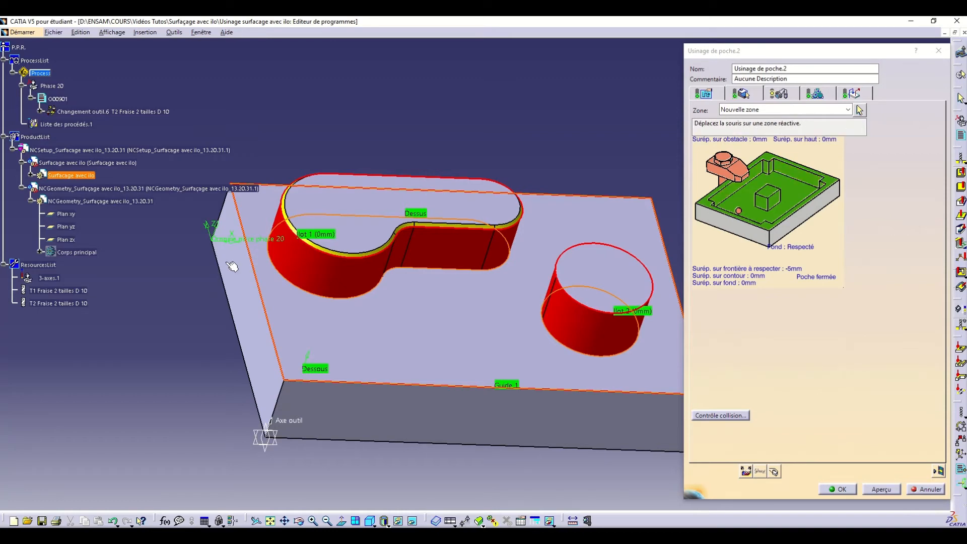
{"action": "middle_click_drag", "start_coordinate": [423, 274], "coordinate": [345, 311]}
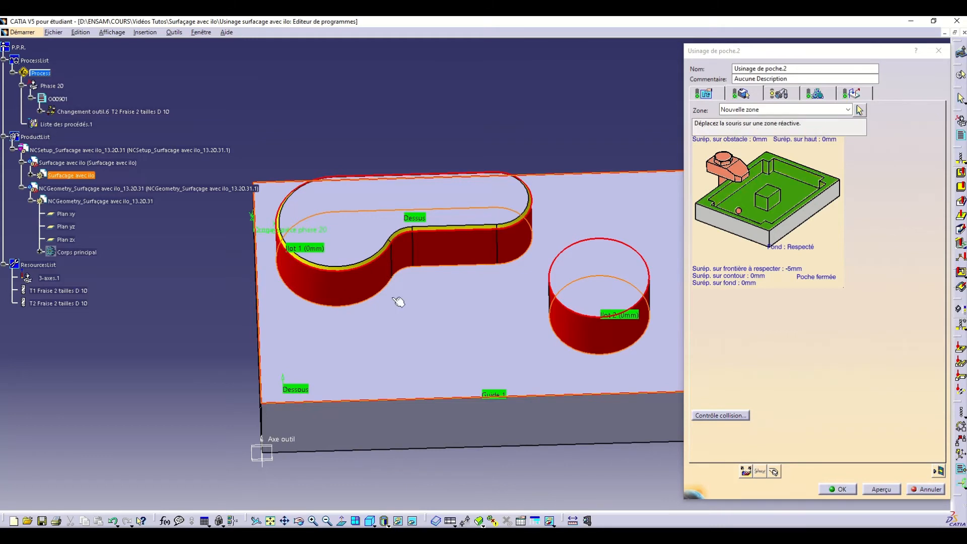
{"action": "middle_click_drag", "start_coordinate": [403, 303], "coordinate": [355, 304]}
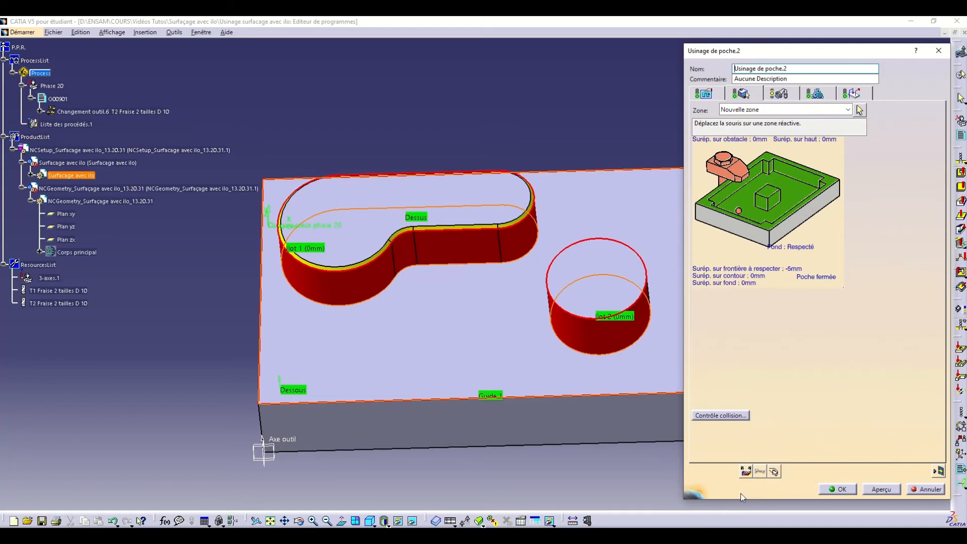
{"action": "left_click", "coordinate": [779, 95]}
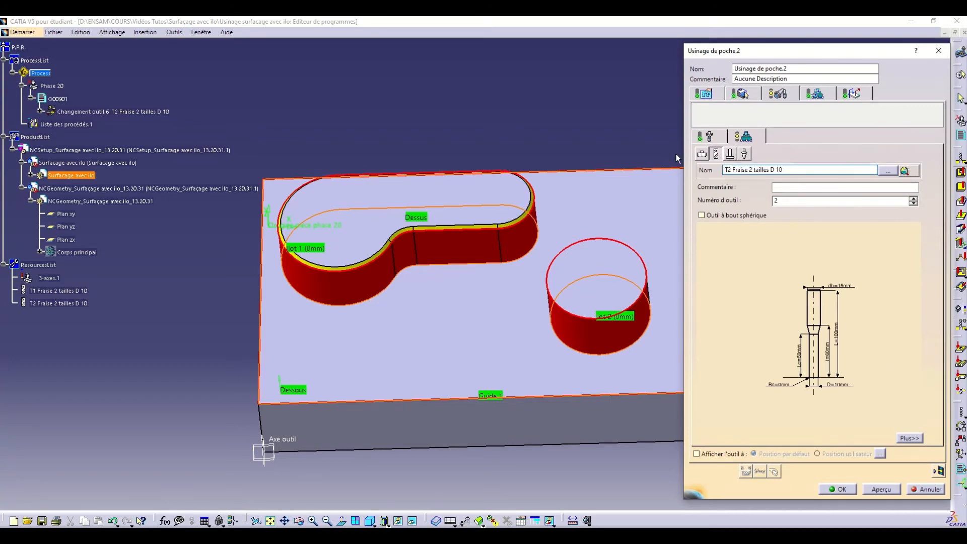
{"action": "left_click", "coordinate": [713, 95]}
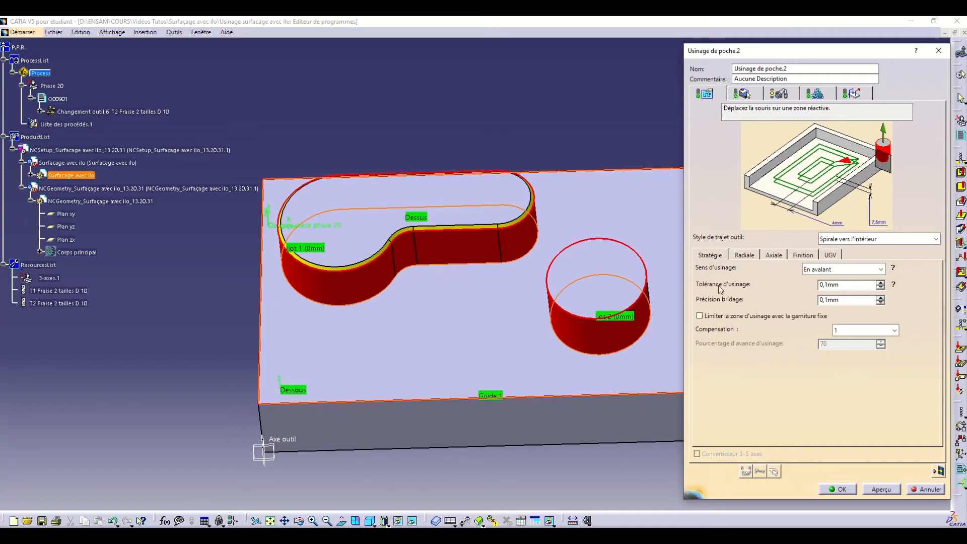
{"action": "left_click", "coordinate": [815, 95]}
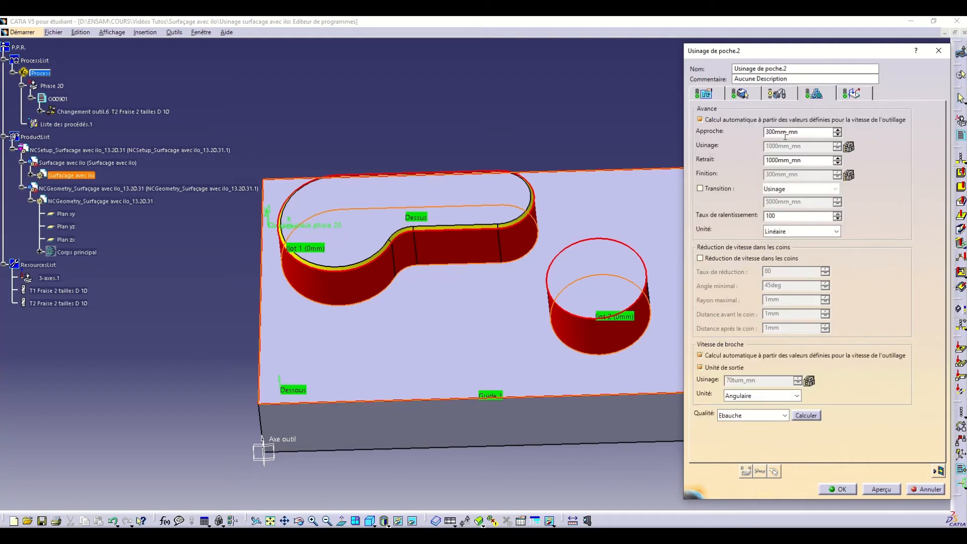
{"action": "left_click", "coordinate": [805, 133]}
{"action": "left_click", "coordinate": [857, 94]}
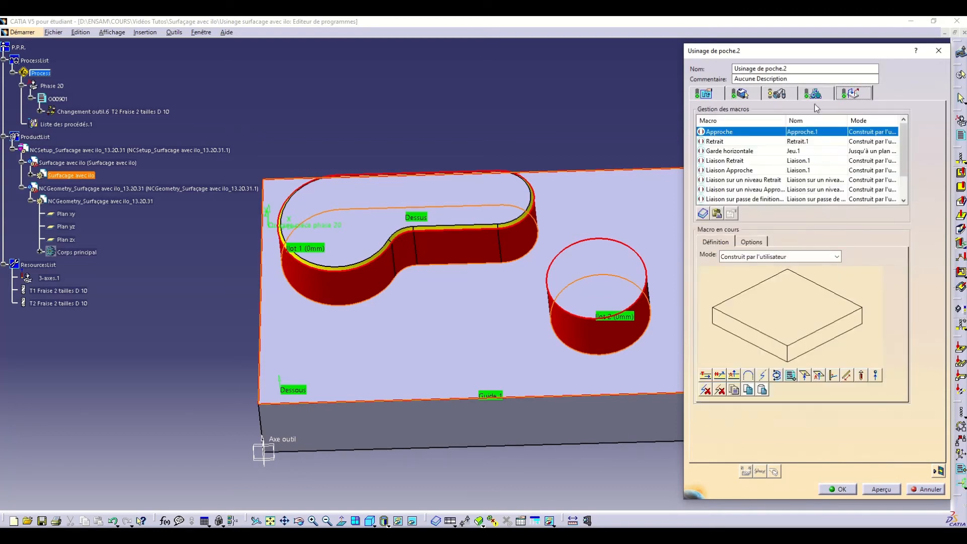
- Activate the approach macro and add an axial motion to a plane, using the elongated boss's upper face as that plane
{"action": "right_click", "coordinate": [750, 140]}
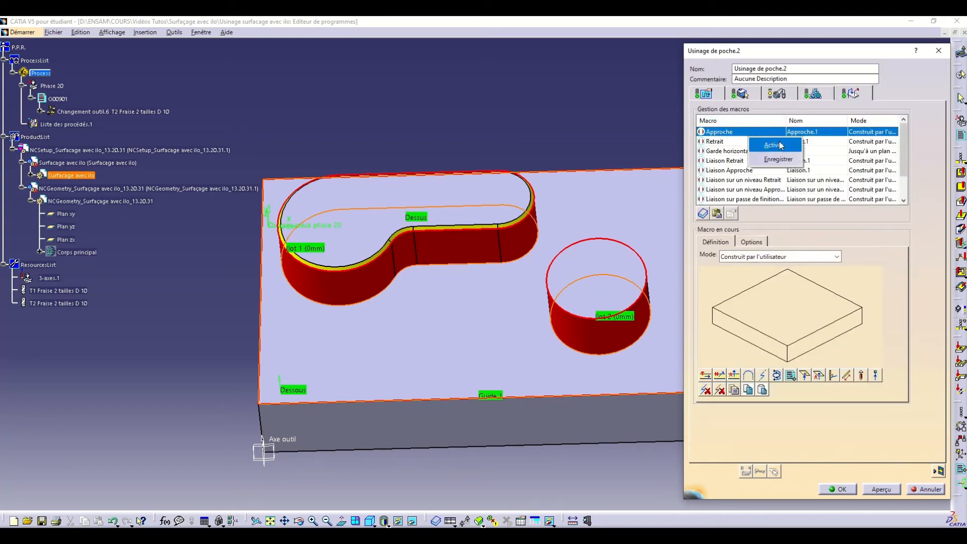
{"action": "left_click", "coordinate": [781, 142]}
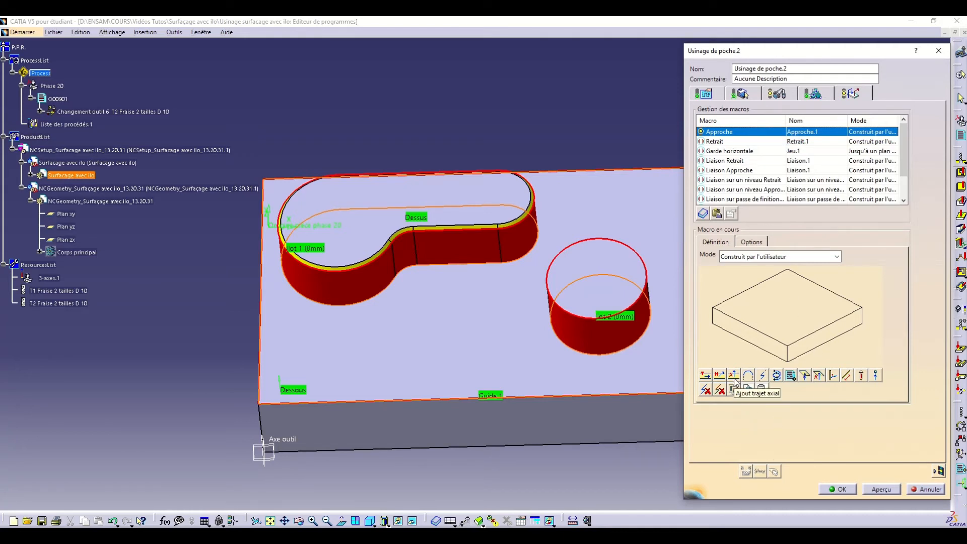
{"action": "left_click", "coordinate": [818, 375]}
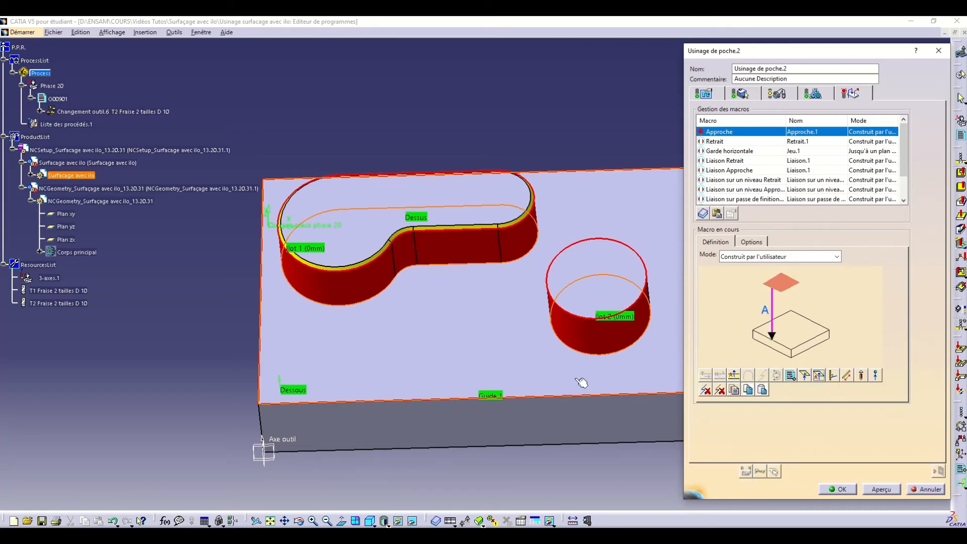
{"action": "left_click", "coordinate": [781, 285]}
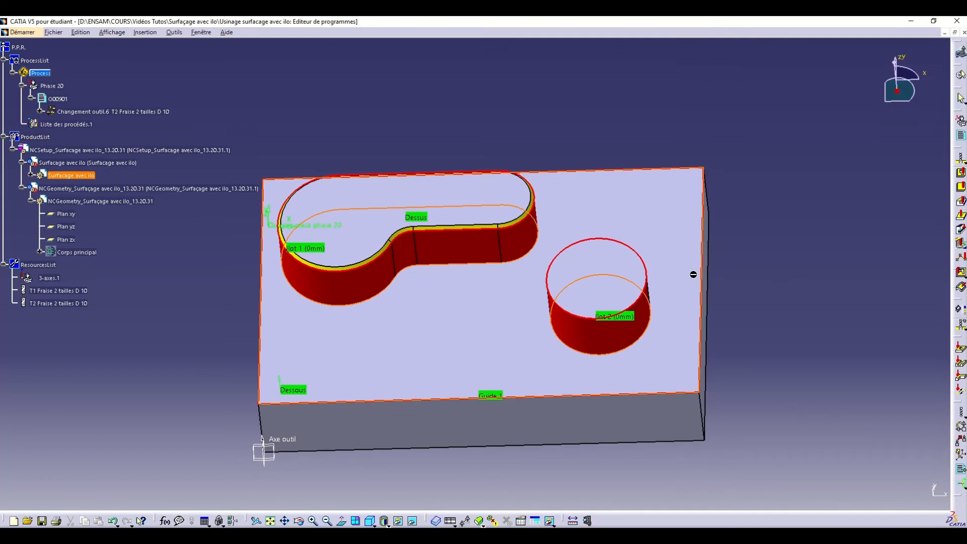
{"action": "left_click", "coordinate": [347, 236]}
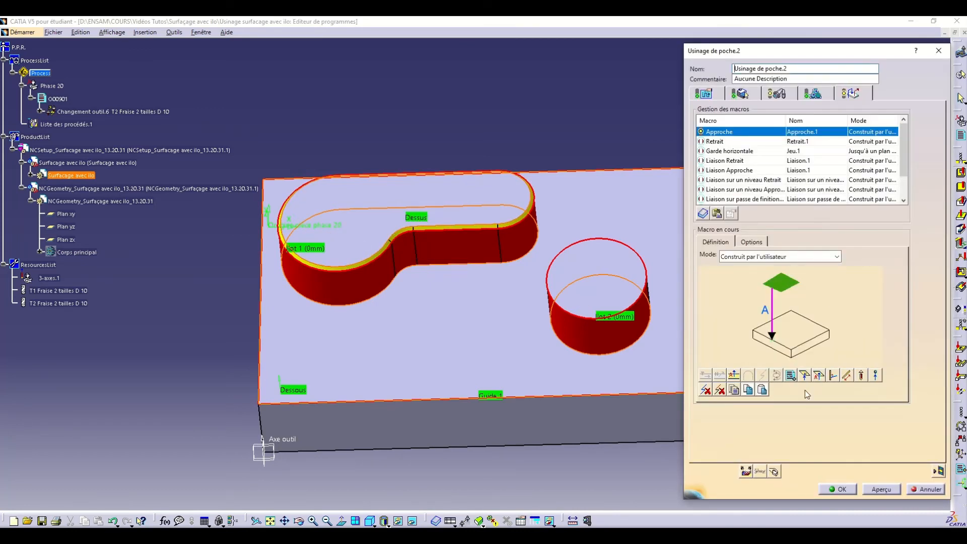
- Activate the retract macro and give it an axial motion up to the plane of the elongated boss's upper face
{"action": "left_click", "coordinate": [747, 142]}
{"action": "right_click", "coordinate": [748, 142]}
{"action": "left_click", "coordinate": [771, 151]}
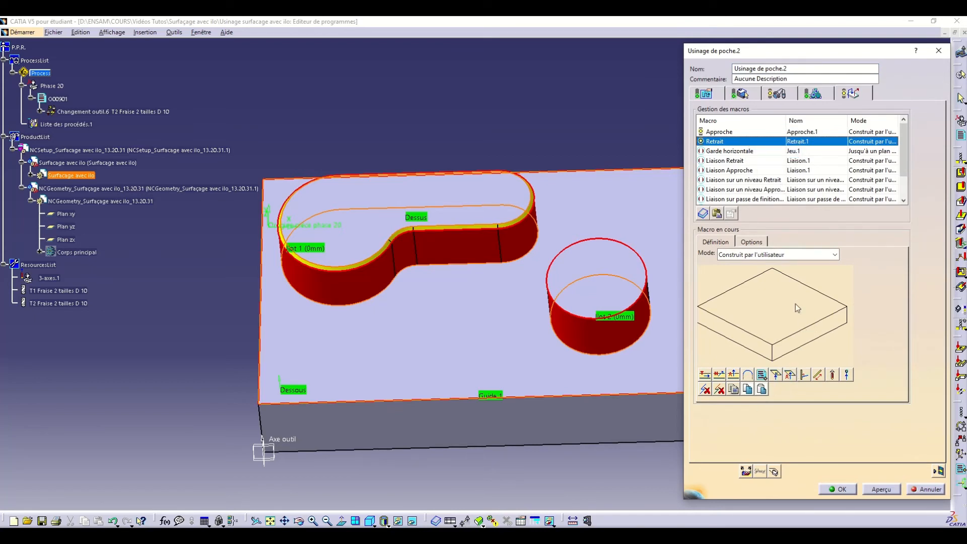
{"action": "left_click", "coordinate": [789, 376]}
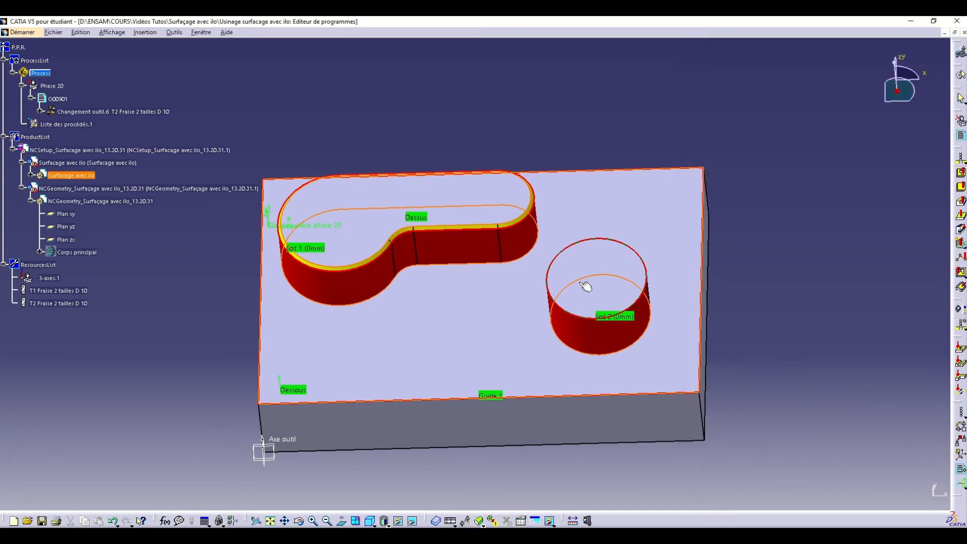
{"action": "left_click", "coordinate": [470, 201]}
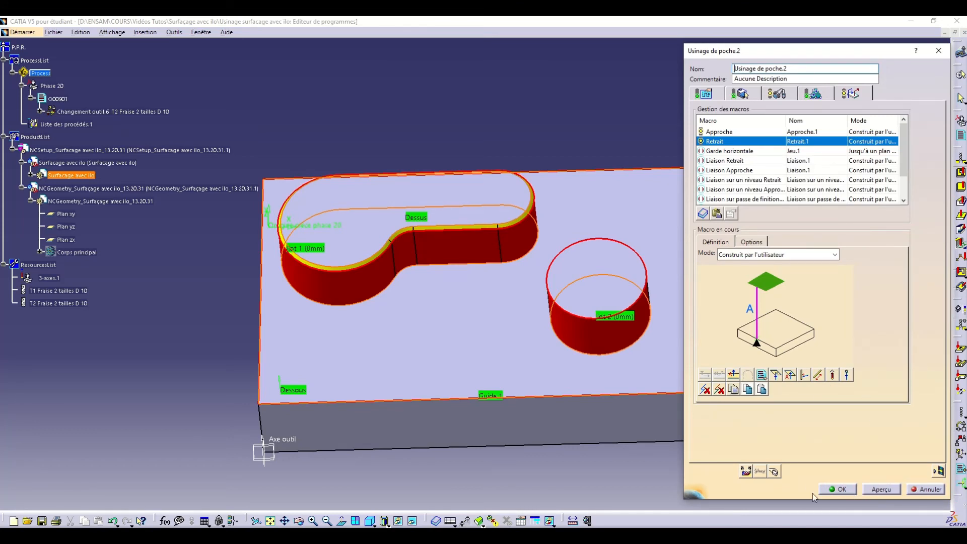
- Compute and replay the pocketing tool path, examine the passes around both islands, and leave the replay
{"action": "left_click", "coordinate": [936, 469]}
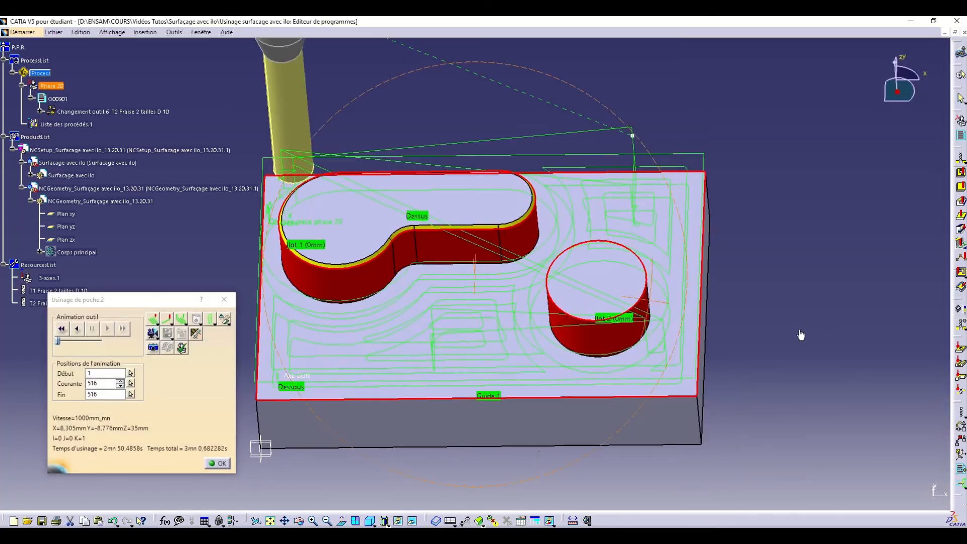
{"action": "middle_click_drag", "start_coordinate": [801, 335], "coordinate": [352, 161]}
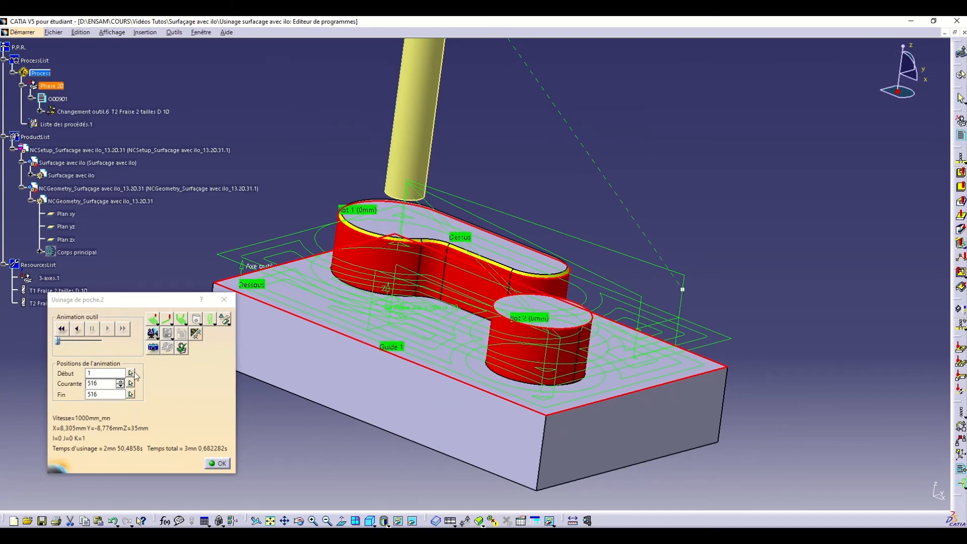
{"action": "left_click", "coordinate": [217, 464]}
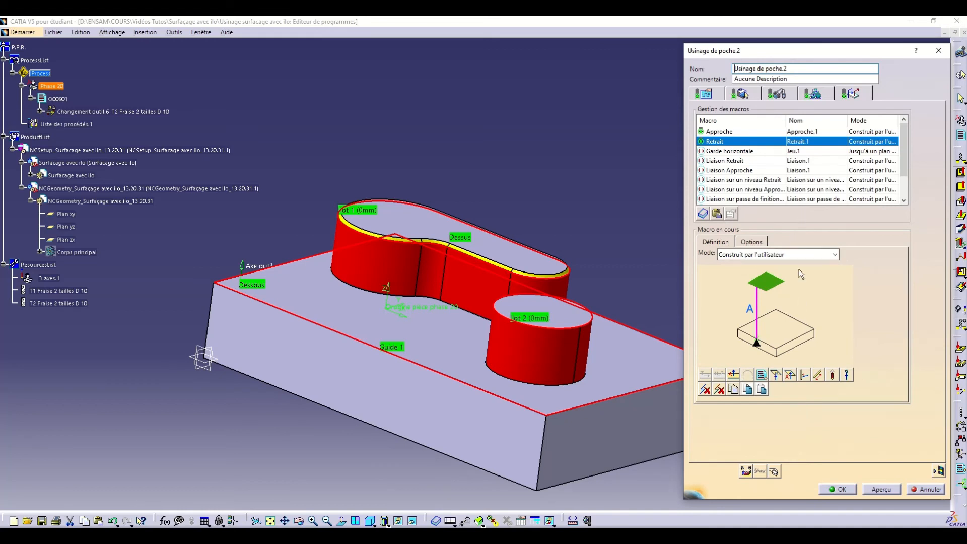
- Review the pocket geometry and the radial and axial strategy settings, including the available radial distance modes, keeping Distance maxi
{"action": "left_click", "coordinate": [750, 95]}
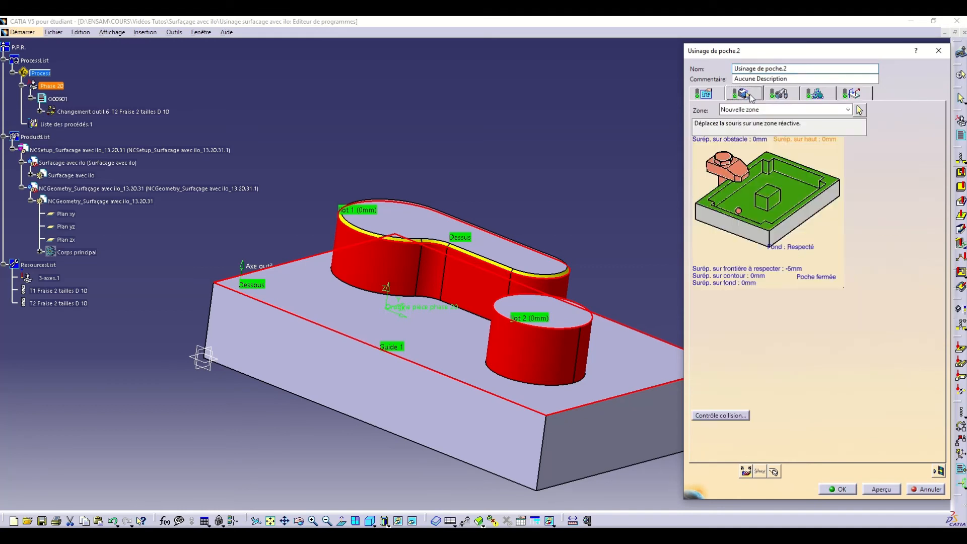
{"action": "left_click", "coordinate": [711, 96]}
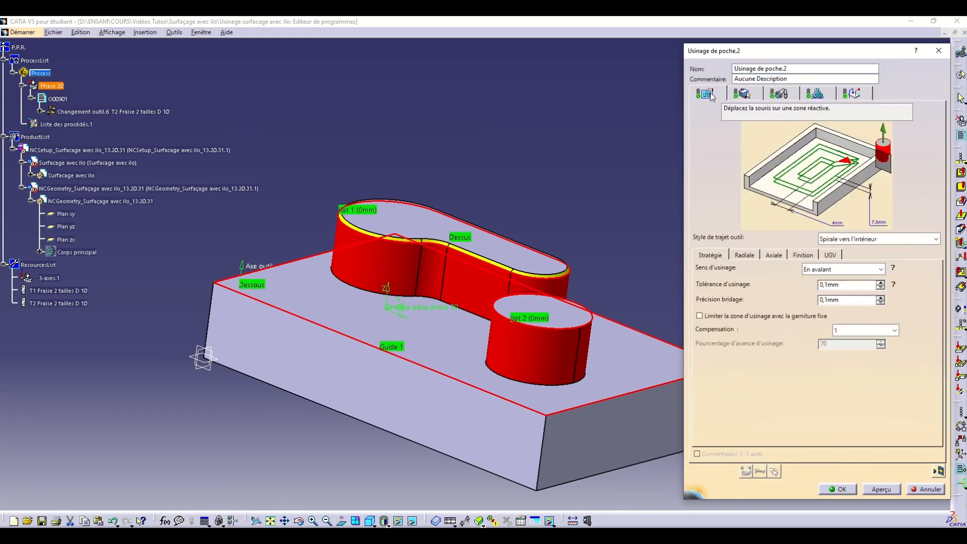
{"action": "left_click", "coordinate": [745, 256]}
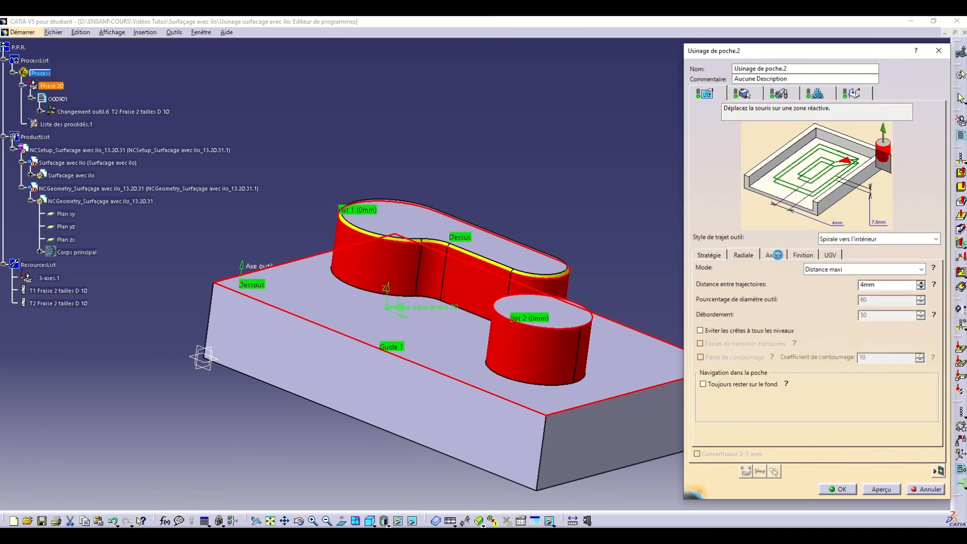
{"action": "left_click", "coordinate": [774, 255]}
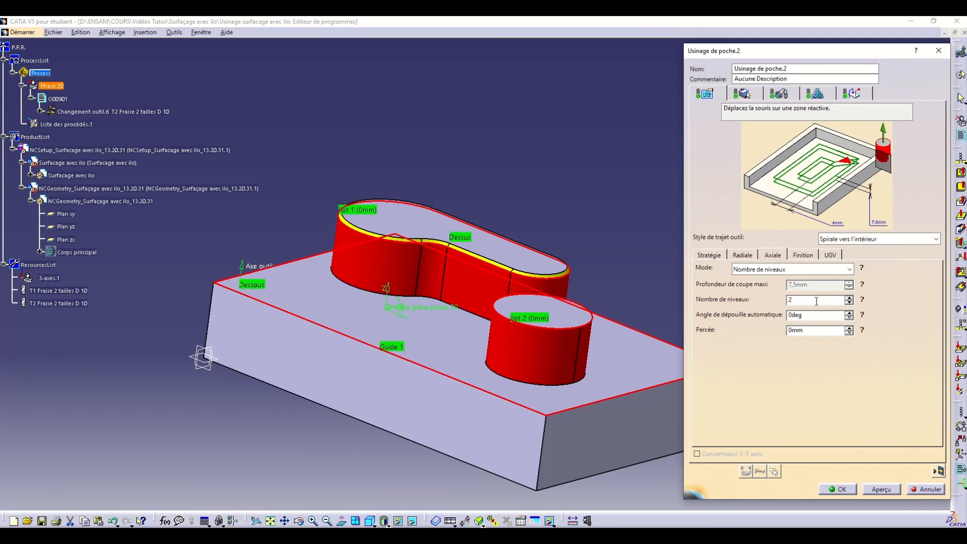
{"action": "left_click", "coordinate": [748, 258]}
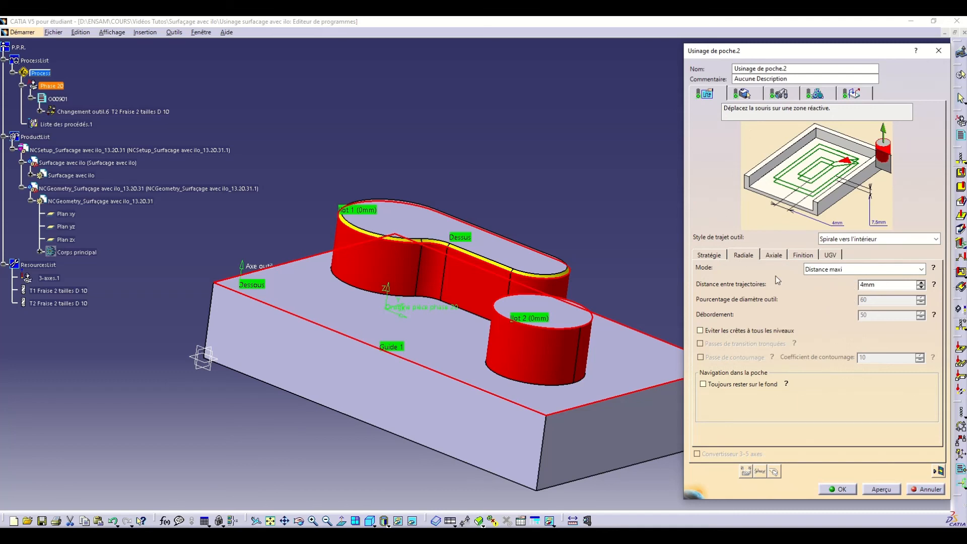
{"action": "left_click", "coordinate": [845, 271]}
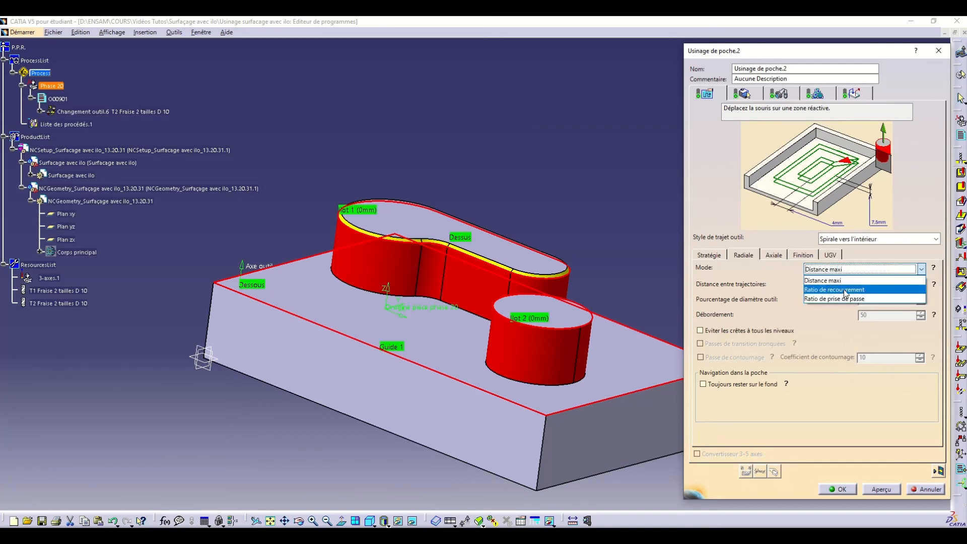
{"action": "left_click", "coordinate": [851, 273]}
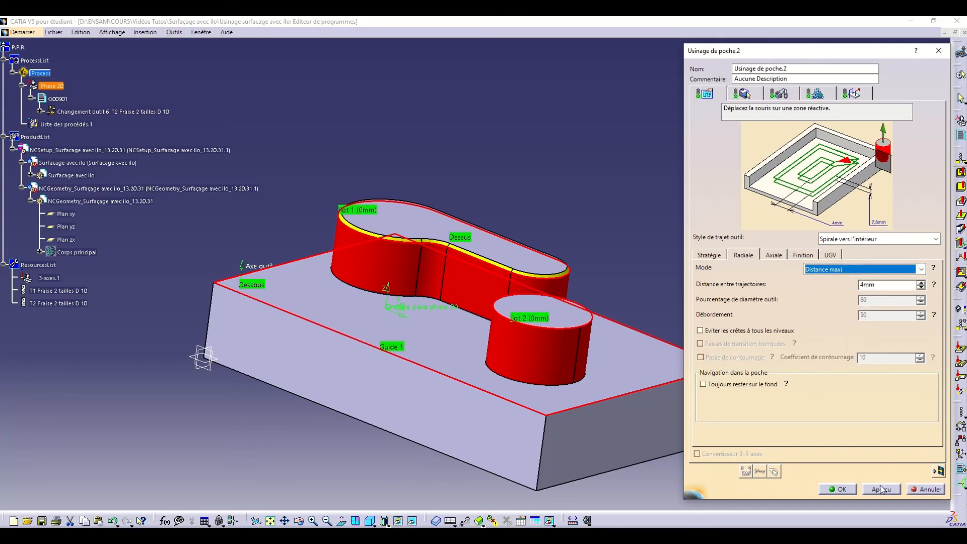
- Replay the tool path again and examine its depth levels and radial passes around the islands from above and the side
{"action": "left_click", "coordinate": [938, 471]}
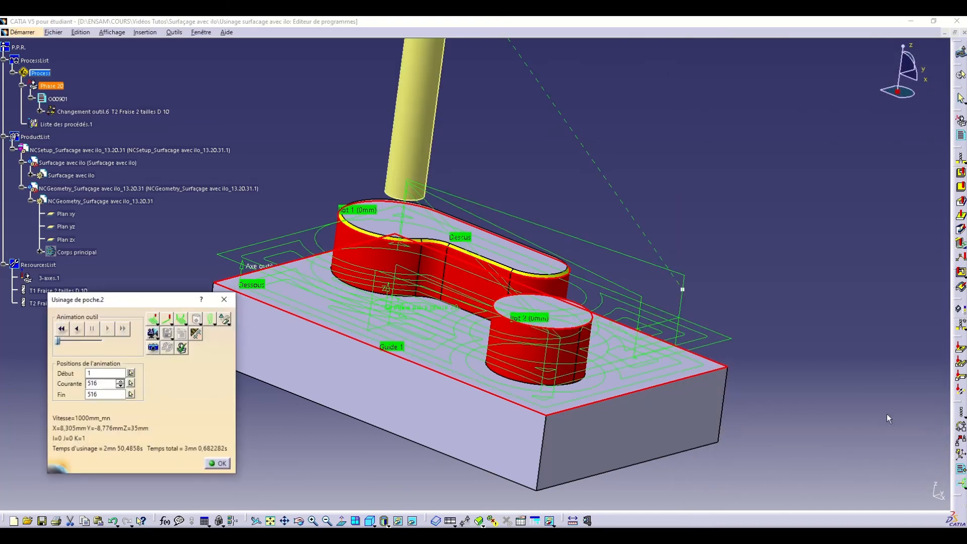
{"action": "mouse_move", "coordinate": [540, 174]}
{"action": "middle_mouse_down"}
{"action": "mouse_move", "coordinate": [544, 264]}
{"action": "mouse_move", "coordinate": [499, 336]}
{"action": "middle_mouse_up"}
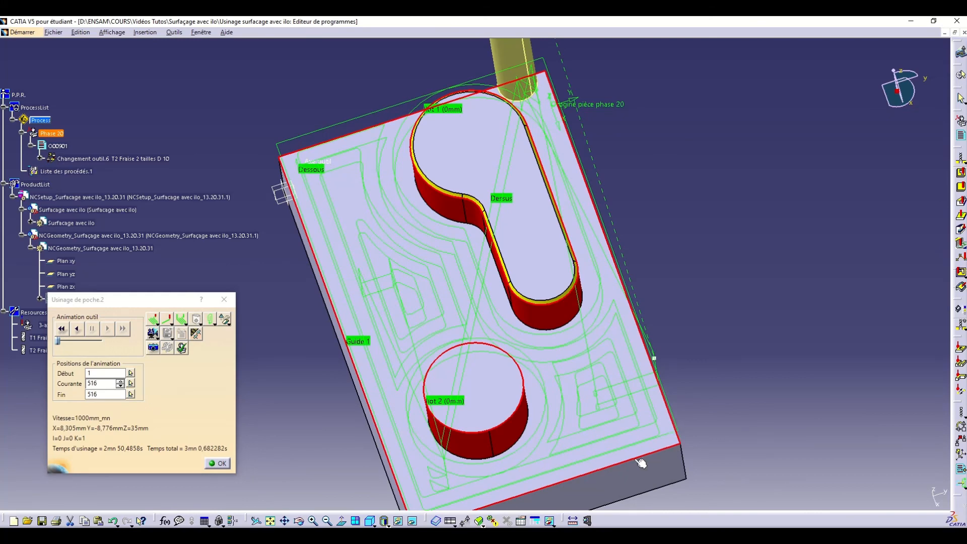
{"action": "middle_click_drag", "start_coordinate": [367, 277], "coordinate": [514, 367]}
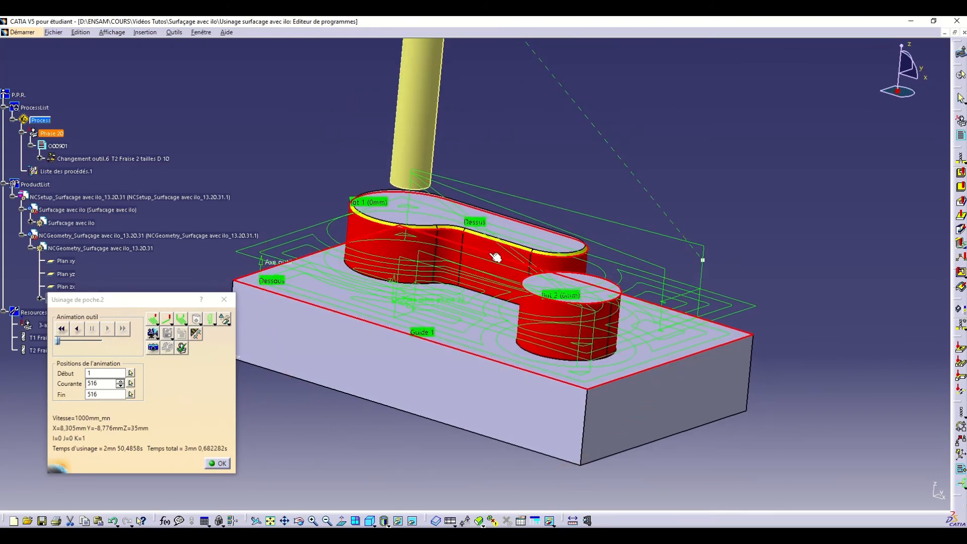
{"action": "middle_click_drag", "start_coordinate": [584, 223], "coordinate": [537, 305]}
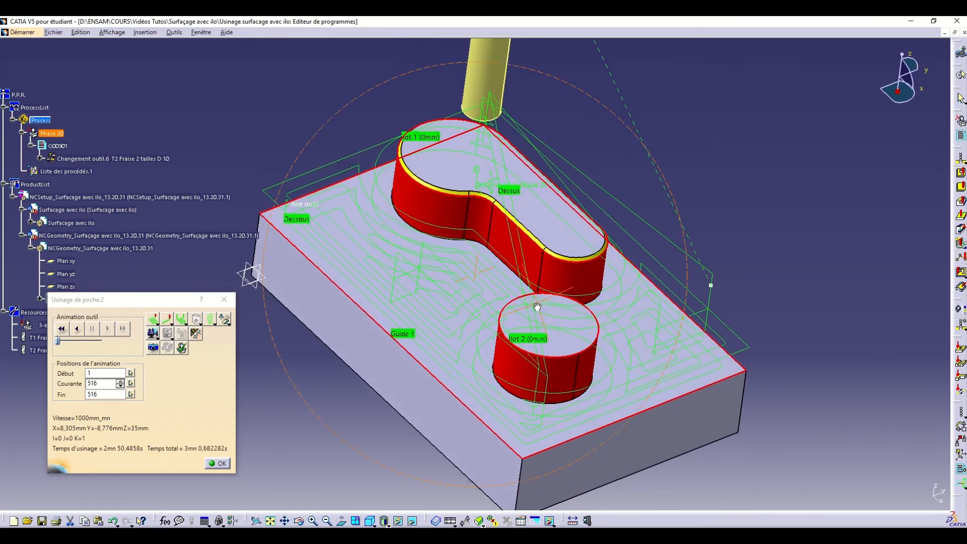